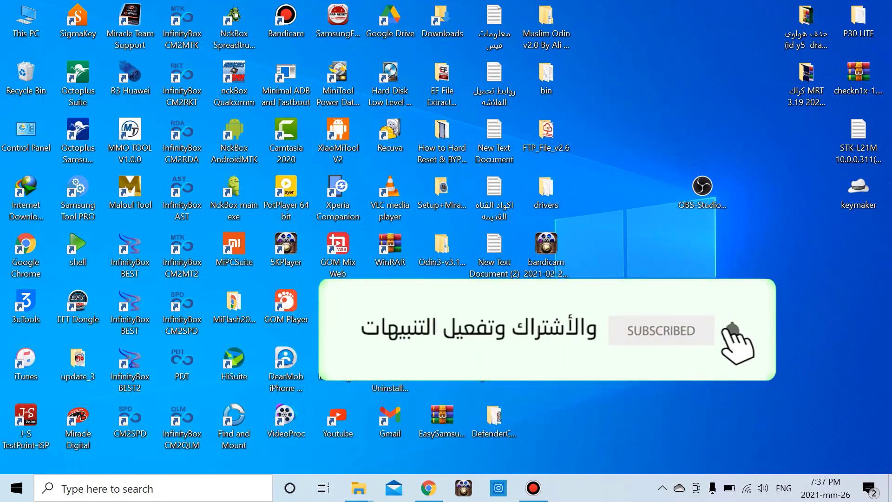
right_click(614, 176)
click(651, 215)
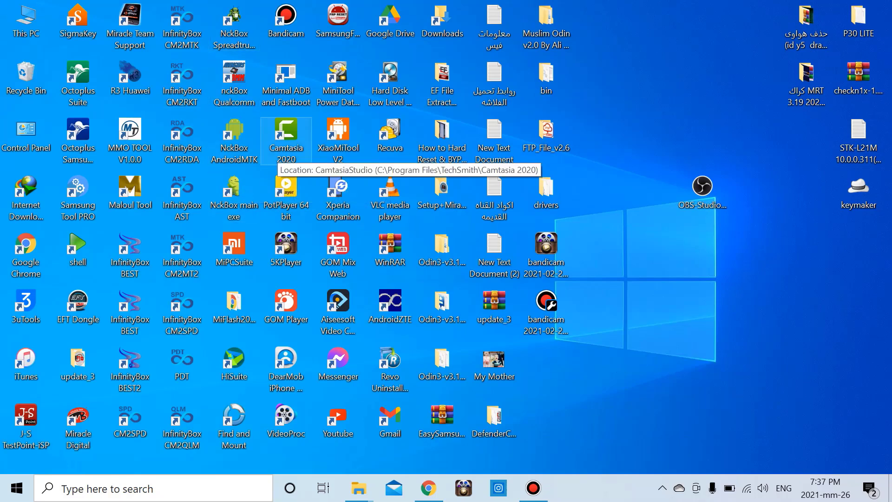
- Install OBS Studio 26.1.1 with the installer on the desktop and finish setup with the launch option enabled
click(695, 195)
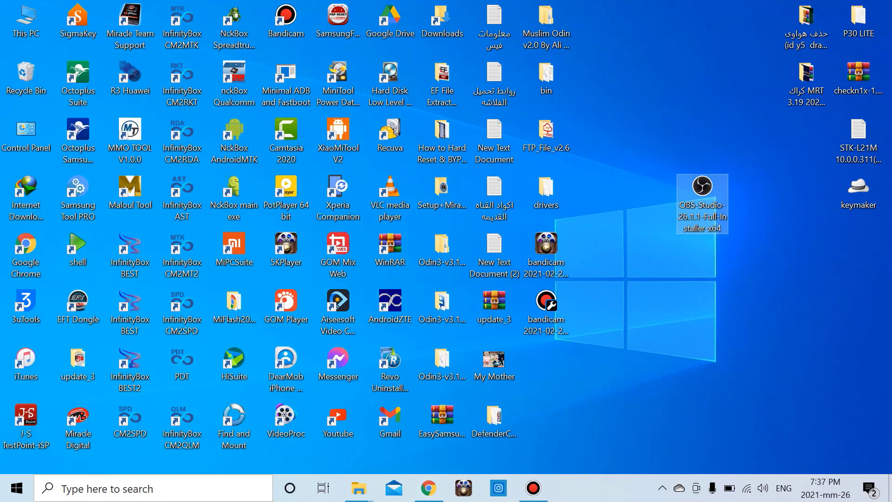
double_click(702, 192)
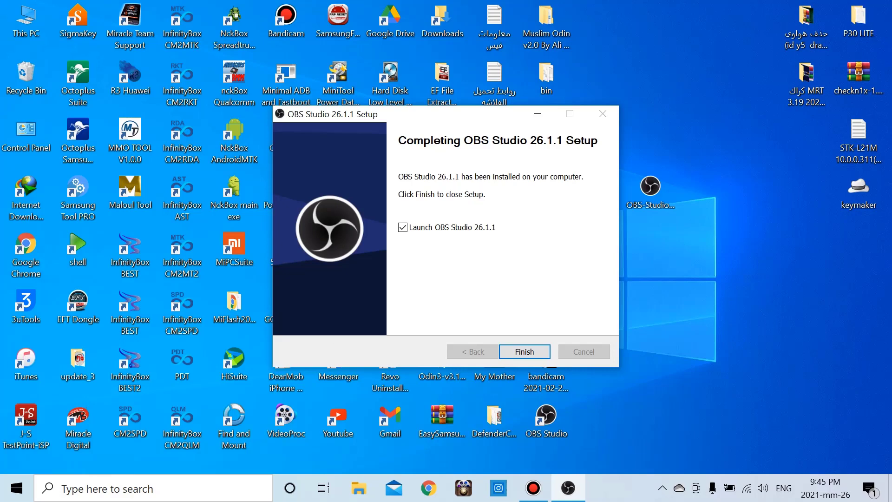
click(524, 352)
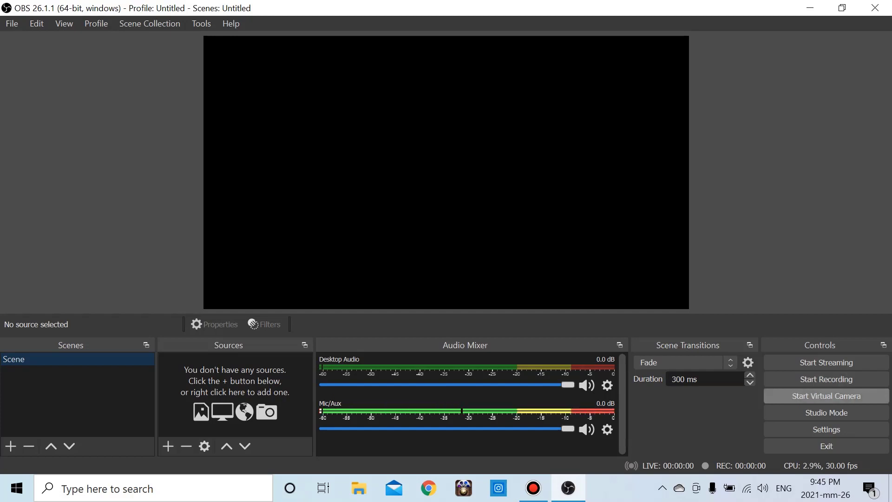
- Set the OBS interface language to Arabic (العربية), save the settings and restart the program
click(826, 429)
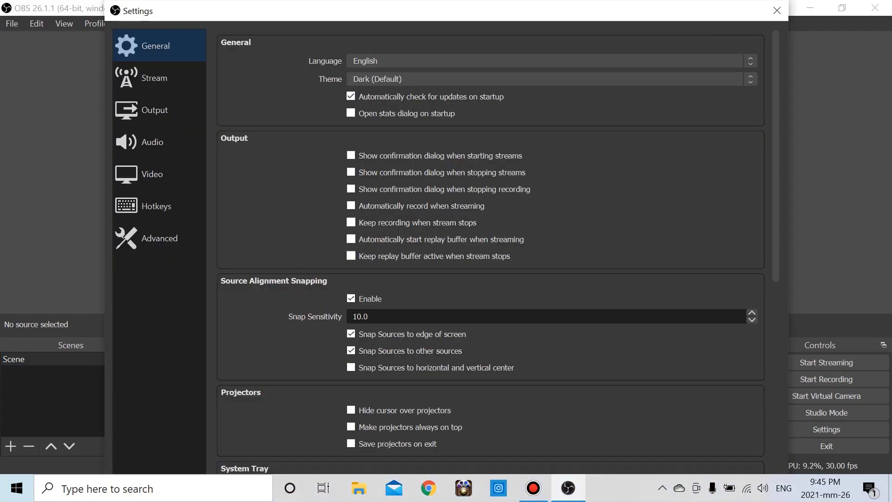
click(548, 61)
scroll(548, 126, down, 13)
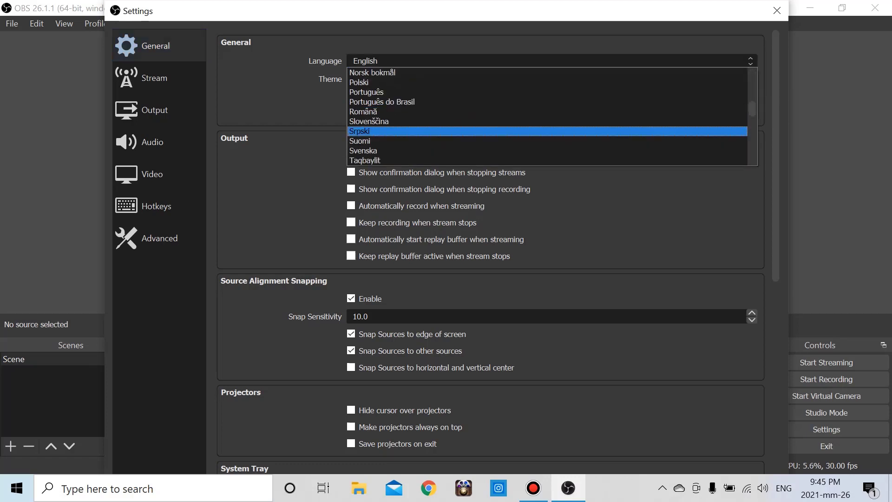
key(Up)
key(Up)
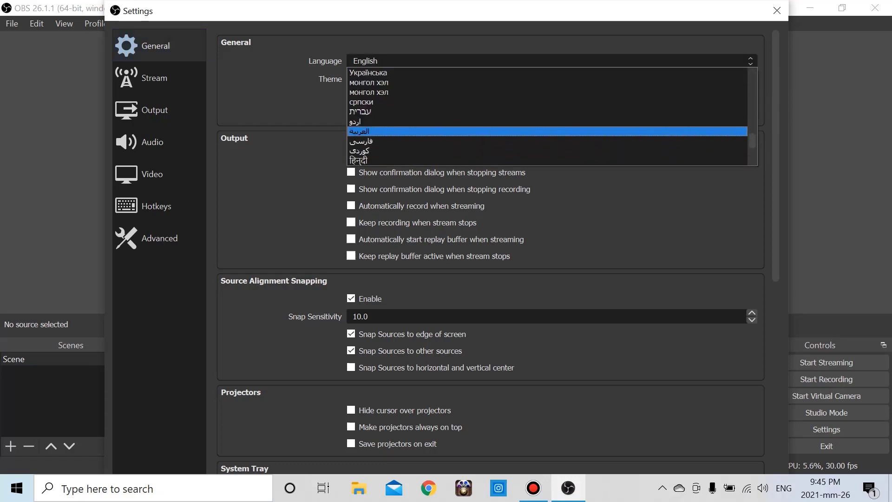
key(Return)
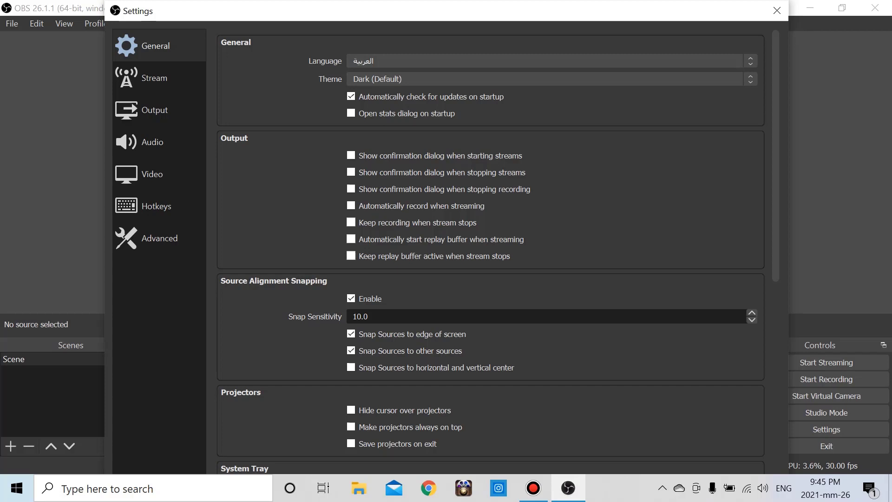
mouse_move(446, 10)
mouse_down()
mouse_move(445, 160)
mouse_move(445, 10)
mouse_up()
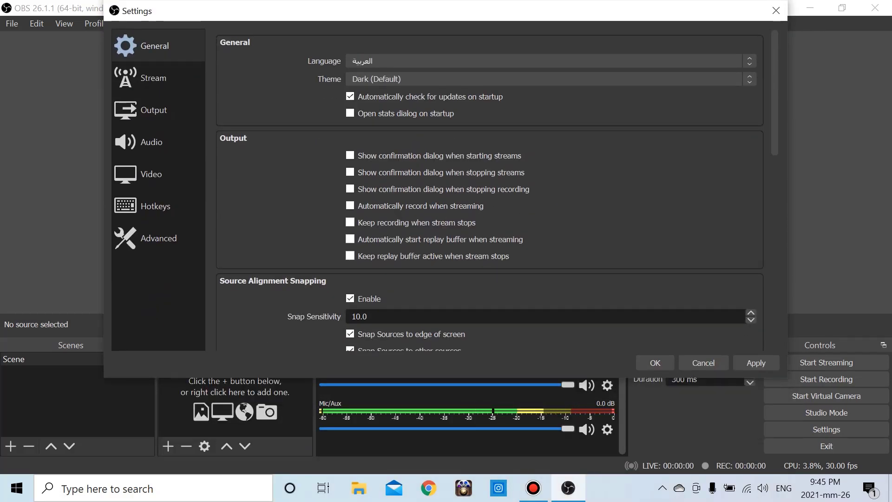
click(655, 363)
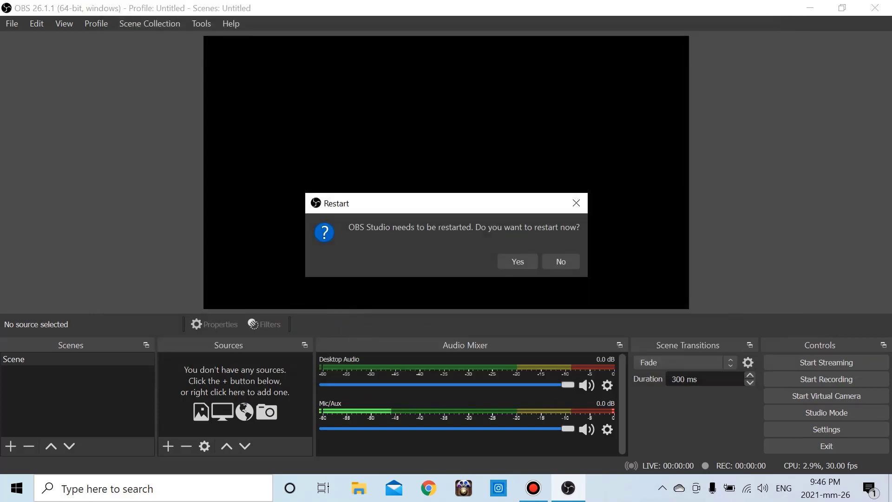
click(518, 261)
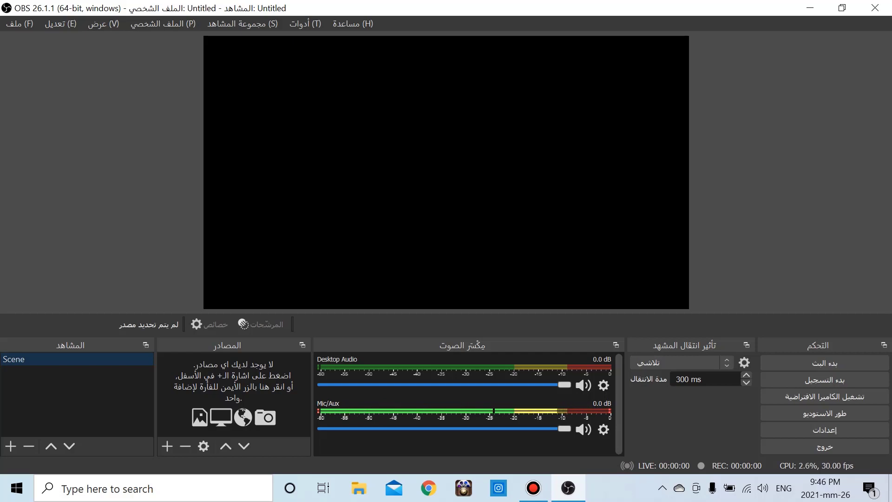
- Change the interface theme to Rachni in the general settings
click(825, 430)
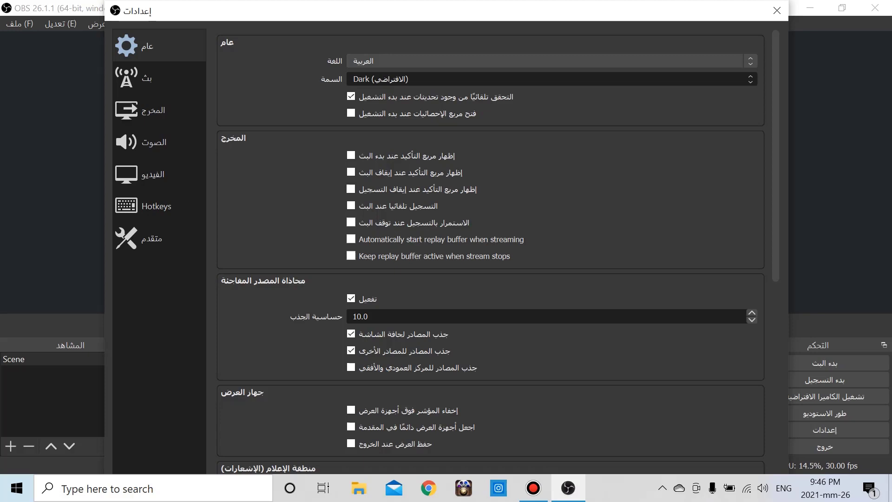
key(Down)
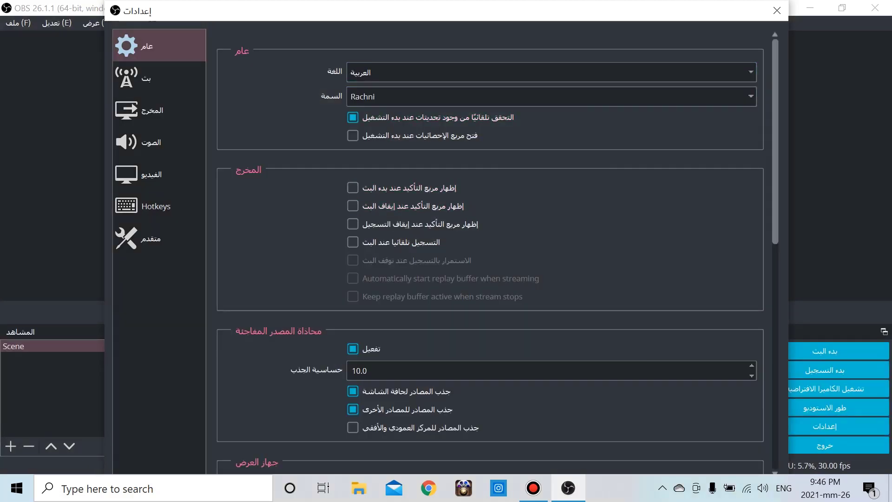
drag(372, 11, 383, 44)
- Set the recording path in the output settings to the Desktop folder
click(170, 111)
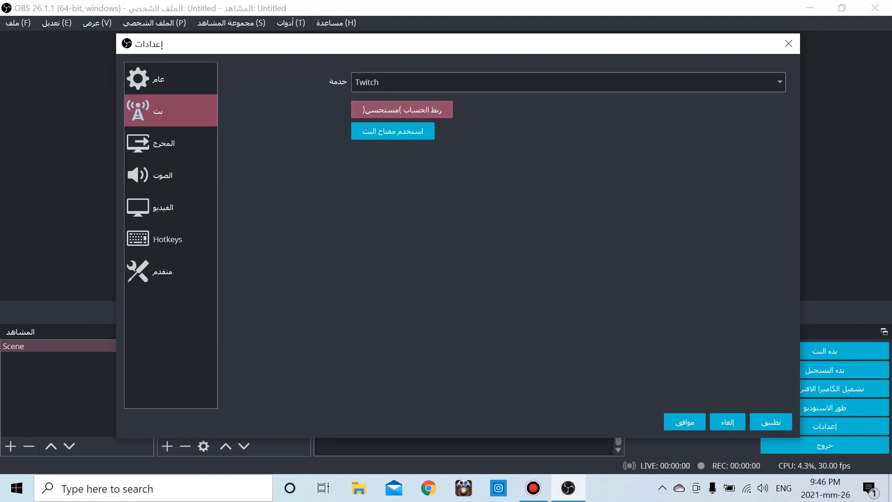
click(170, 143)
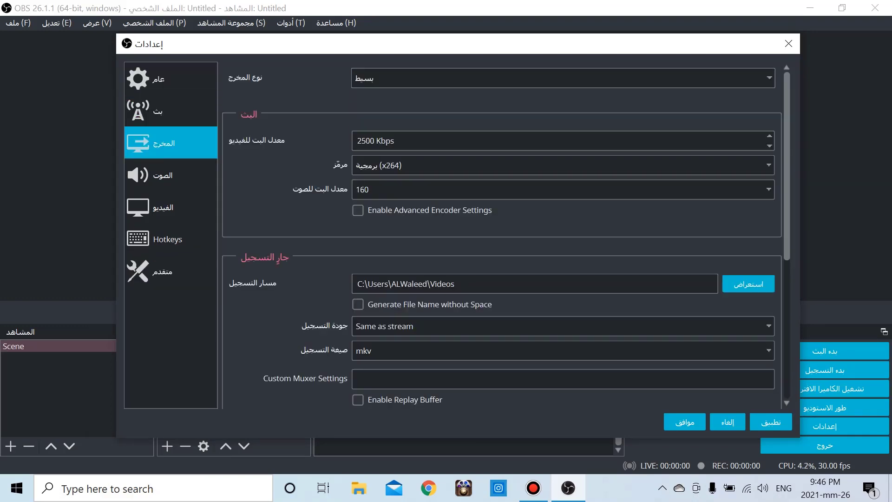
click(562, 78)
click(563, 78)
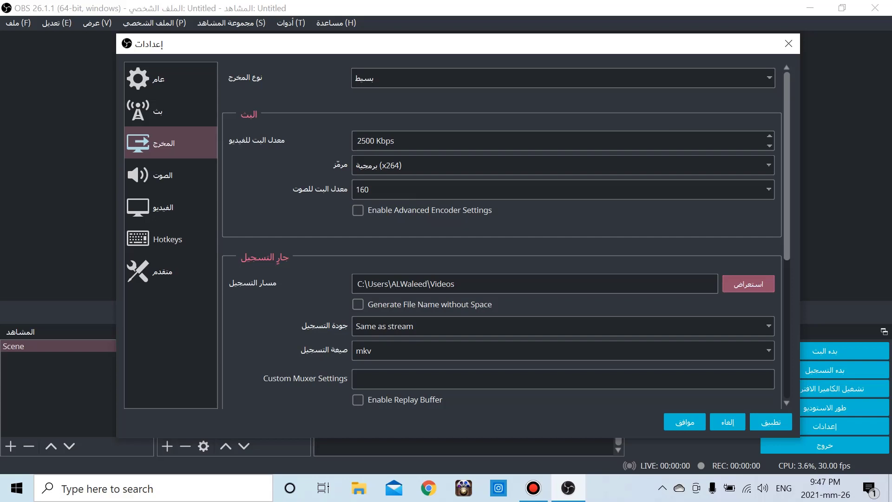
click(748, 283)
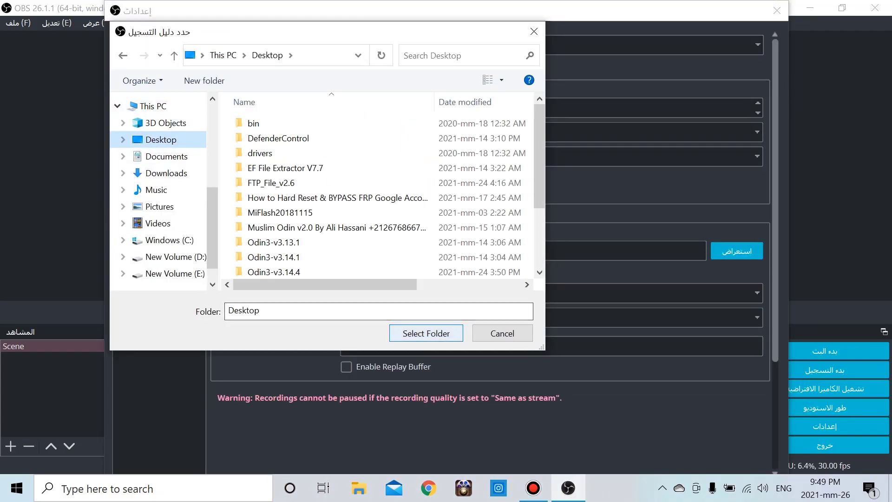
key(Return)
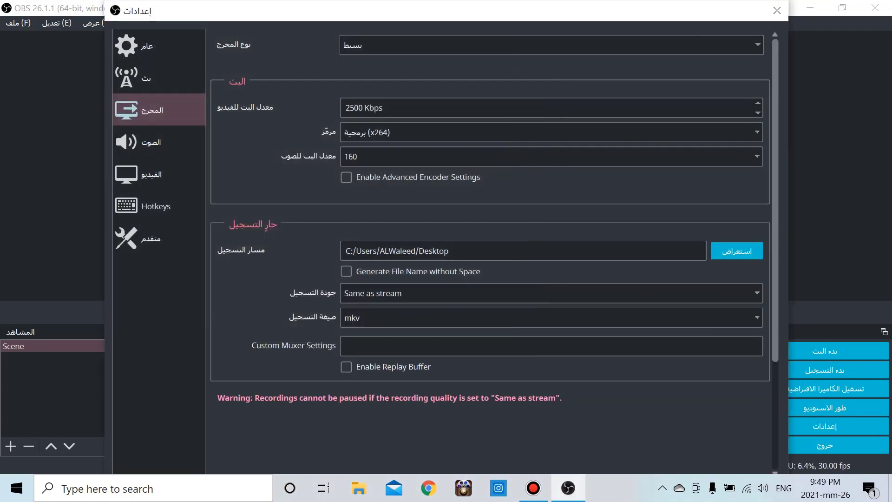
- Set the recording quality to high quality, medium file size (جودة عالية، حجم ملف متوسط)
click(552, 294)
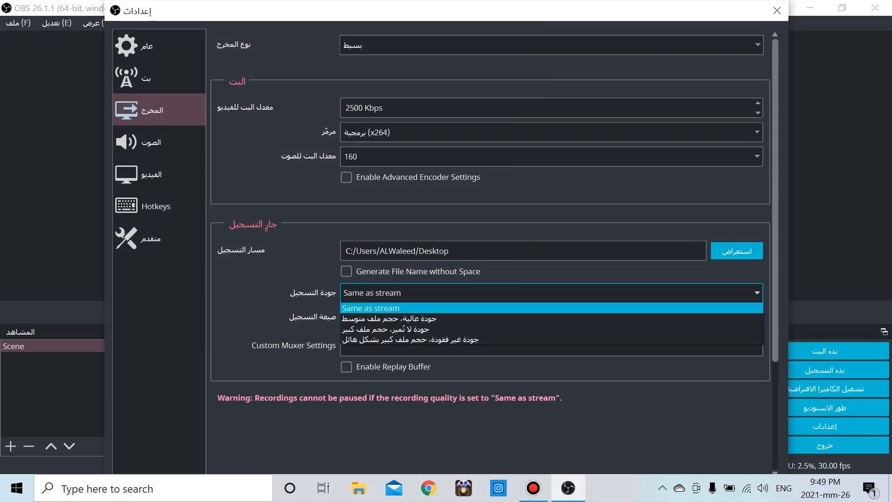
key(Down)
key(Down)
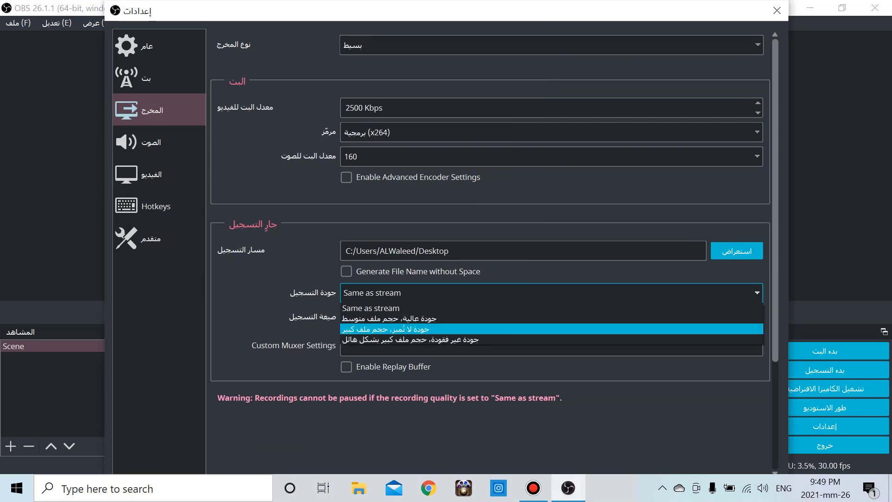
key(Up)
key(Up)
key(Down)
key(Down)
key(Down)
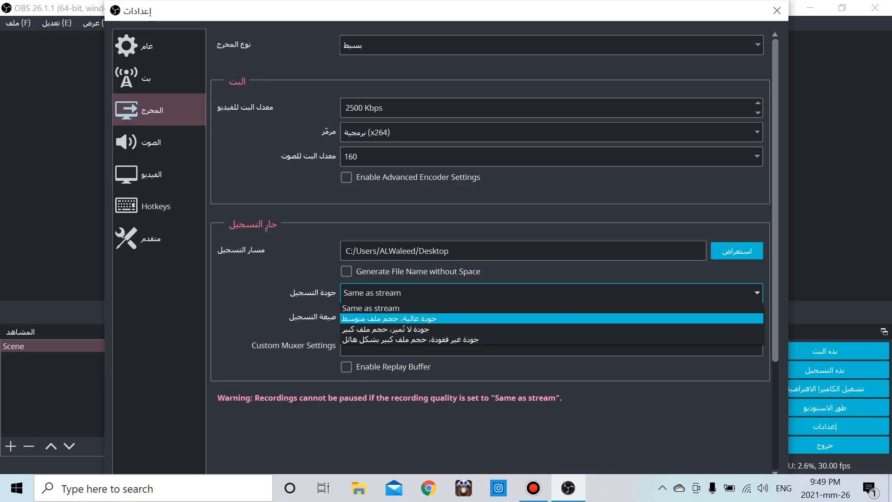
key(Return)
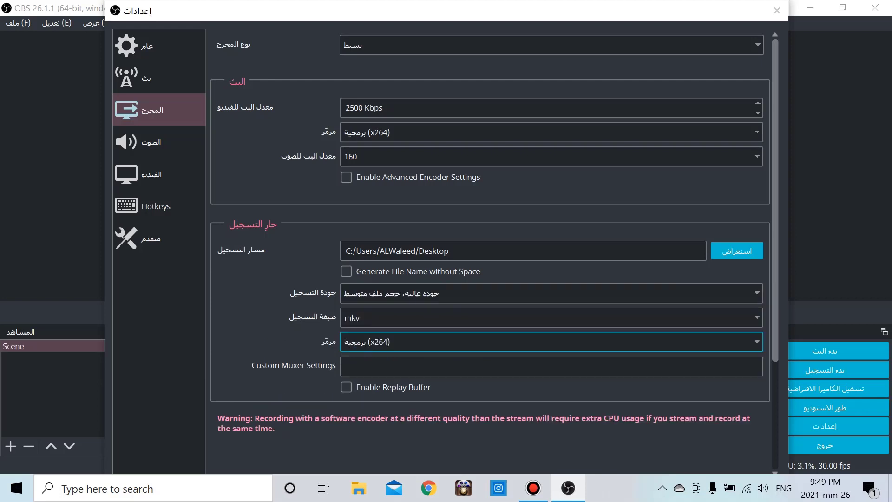
- Set the recording format to mp4 and save the settings
click(552, 318)
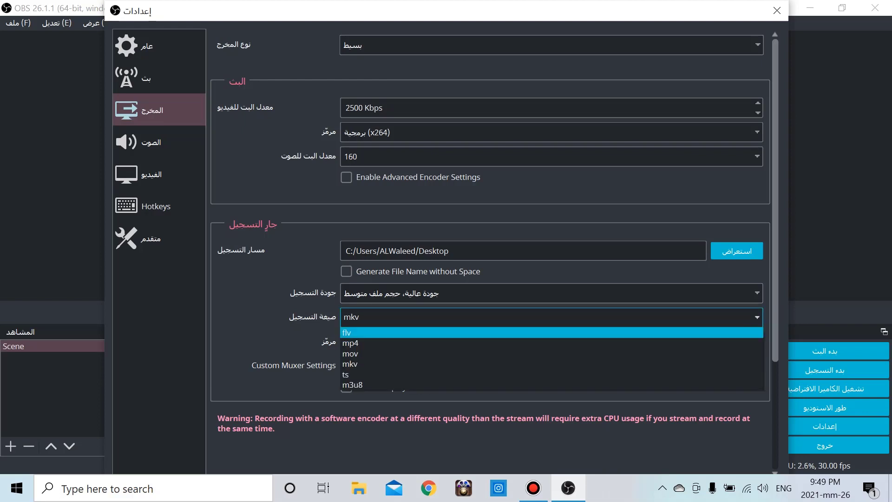
click(552, 343)
drag(297, 10, 313, 25)
click(688, 436)
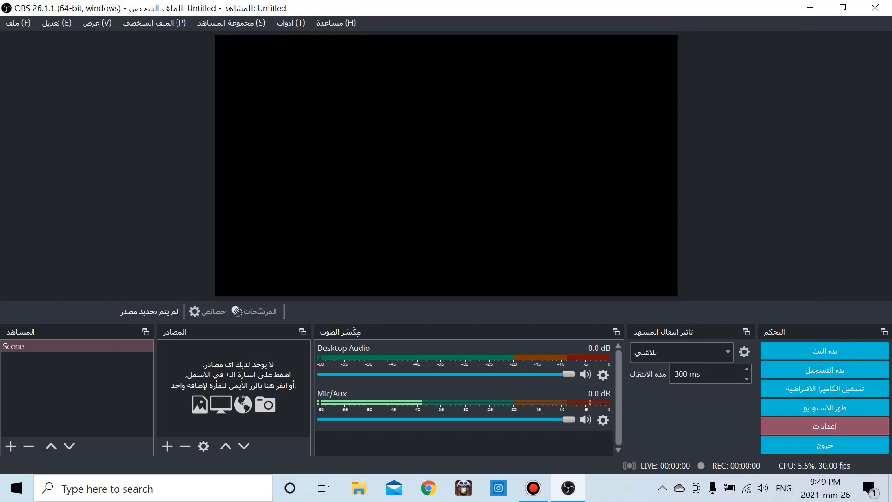
- Set both desktop audio devices in the audio settings to Speakers (Realtek High Definition Audio)
click(824, 427)
click(159, 142)
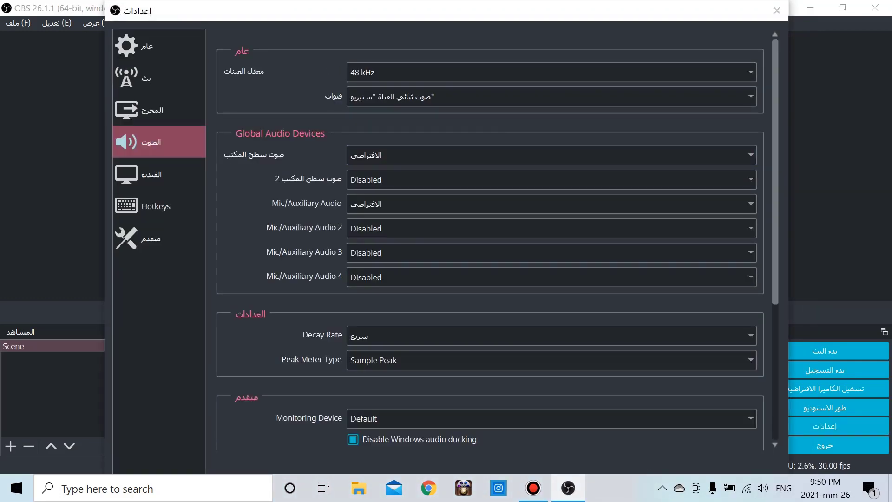
click(551, 156)
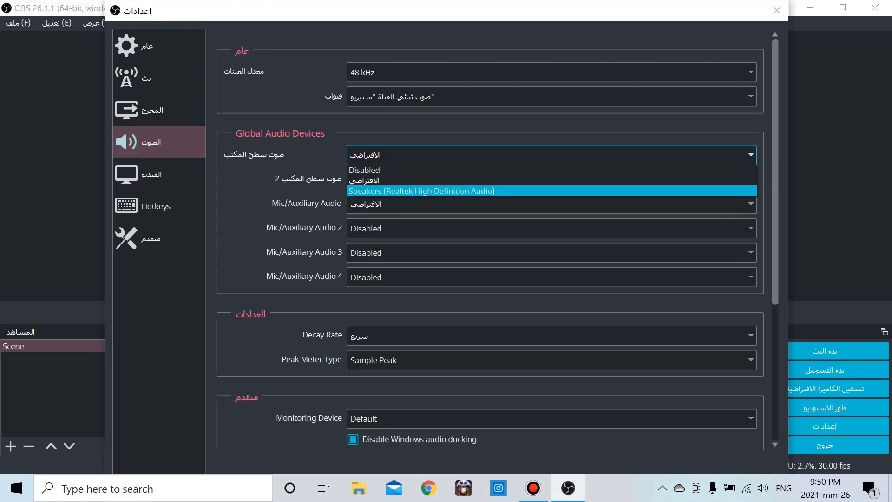
click(552, 191)
click(552, 179)
click(422, 215)
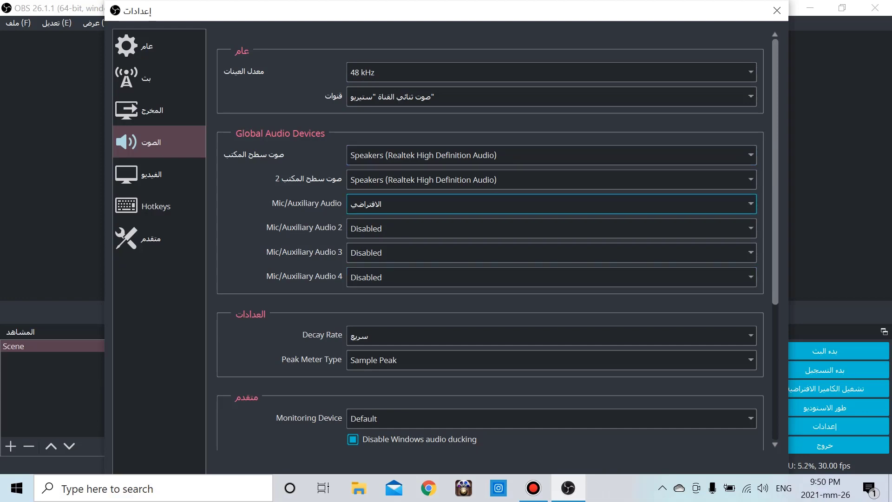
- Set Mic/Auxiliary Audio 2, 3 and 4 to Microphone Array (Realtek High Definition Audio) and save the settings
click(551, 228)
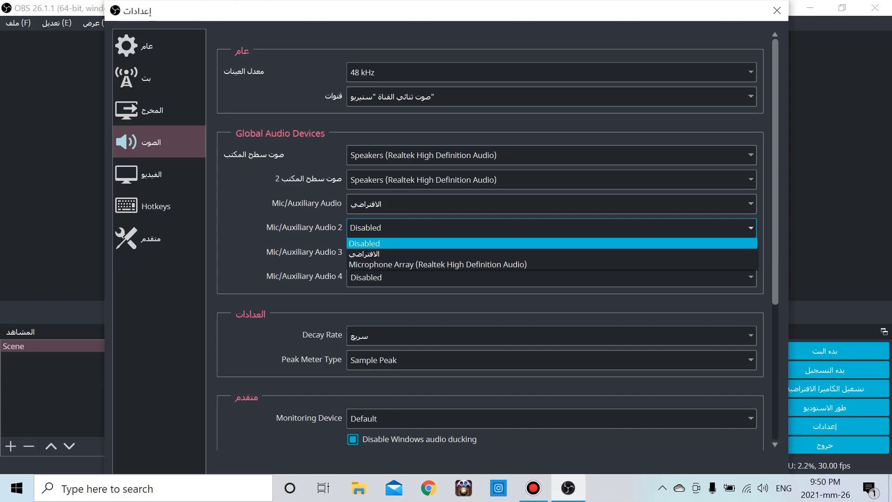
click(552, 265)
click(551, 253)
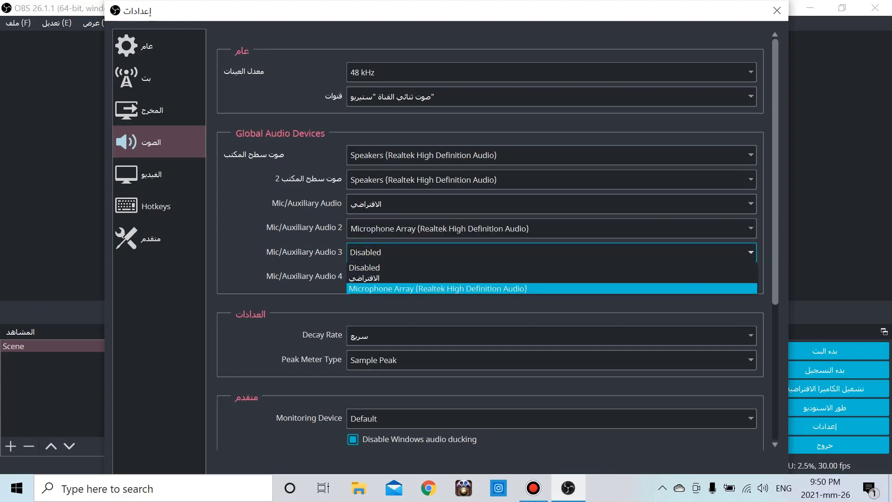
click(437, 288)
click(551, 276)
click(437, 313)
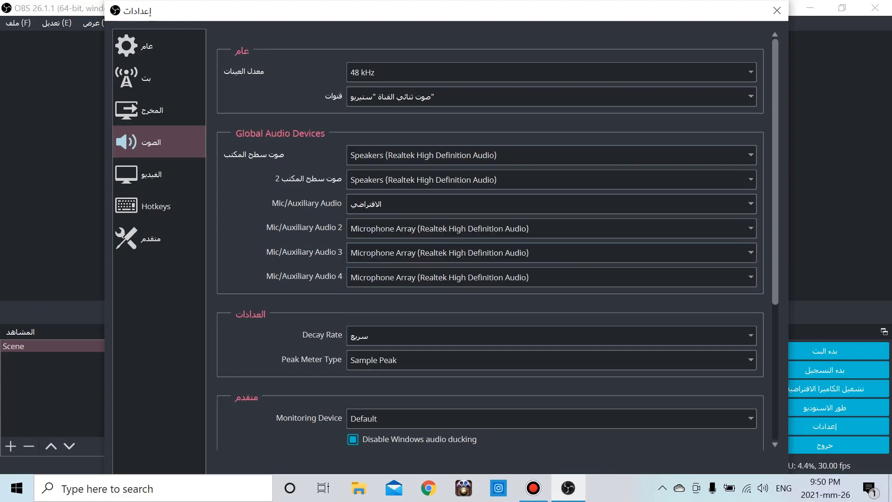
mouse_move(446, 10)
mouse_down()
mouse_move(447, 116)
mouse_move(449, 11)
mouse_up()
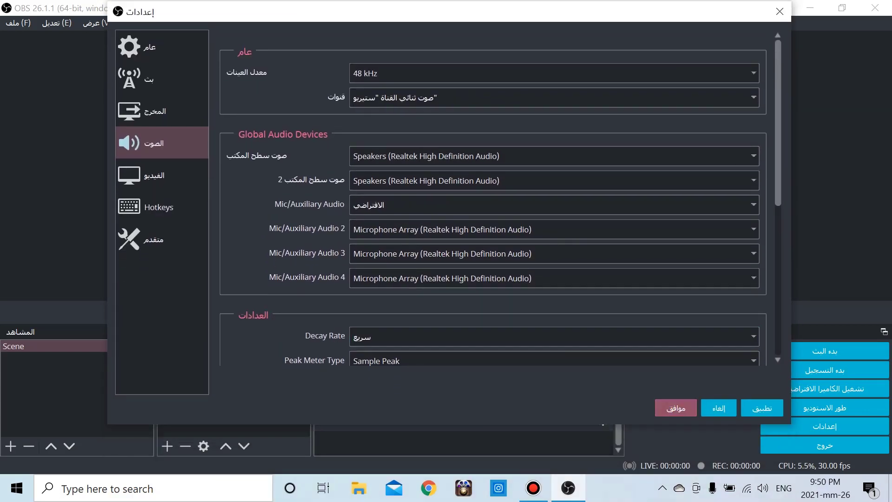
click(676, 408)
- Lower the mixer volumes of Mic/Aux, Mic/Aux 3, Mic/Aux 4 and صوت سطح المكتب 2 to their minimum
scroll(464, 400, down, 5)
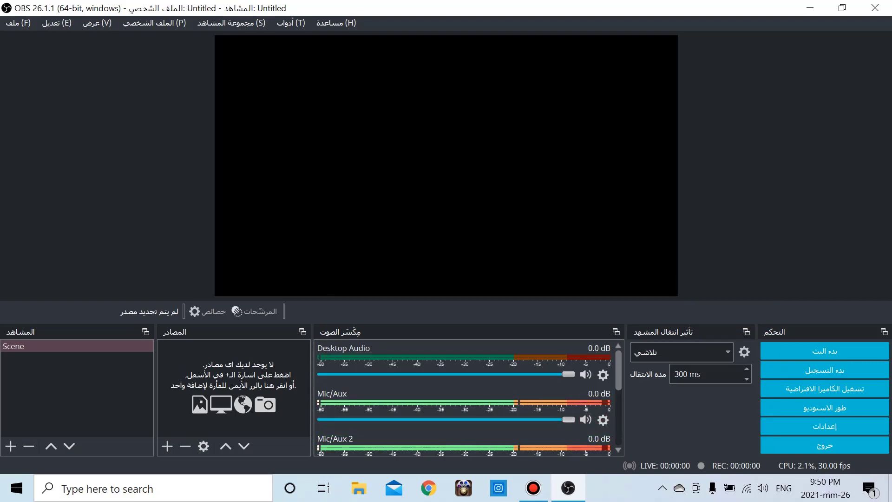
drag(568, 420, 324, 420)
scroll(467, 399, down, 5)
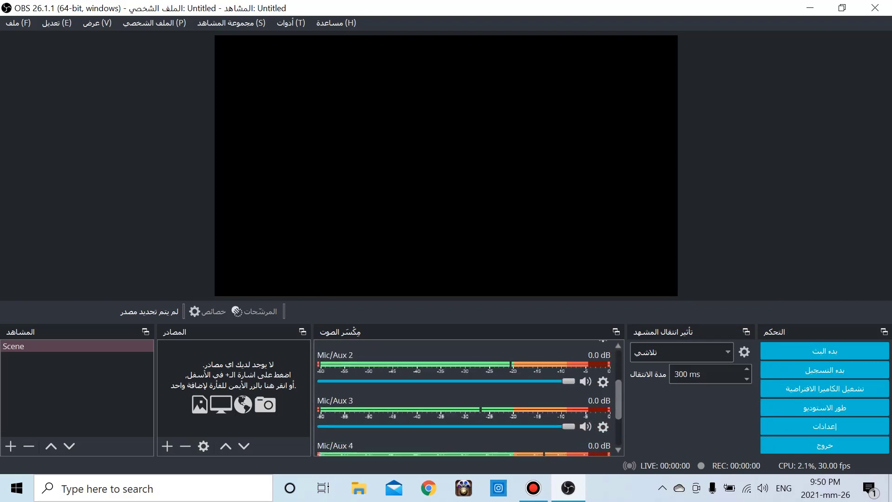
drag(564, 445, 324, 445)
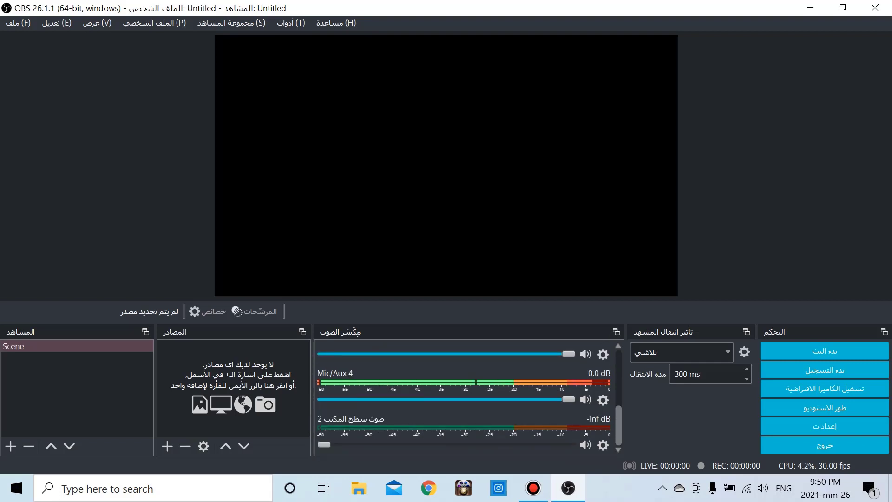
drag(569, 399, 324, 399)
drag(568, 355, 323, 354)
scroll(467, 395, up, 1)
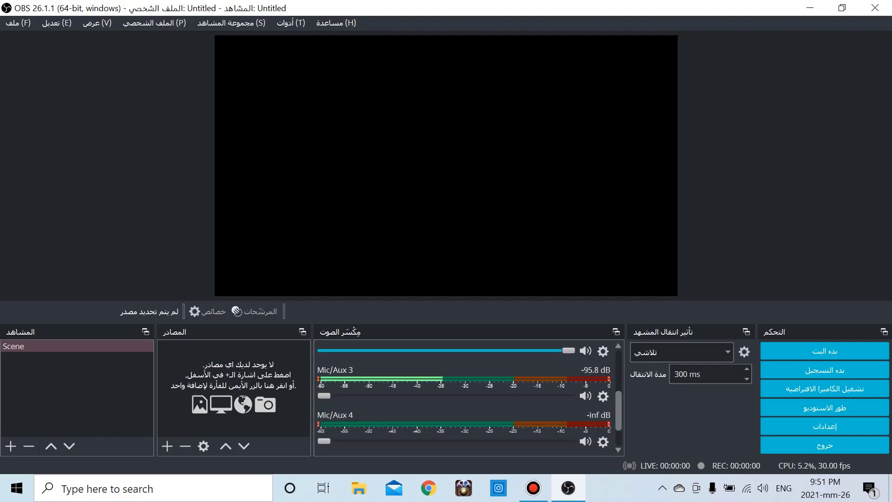
scroll(467, 400, down, 1)
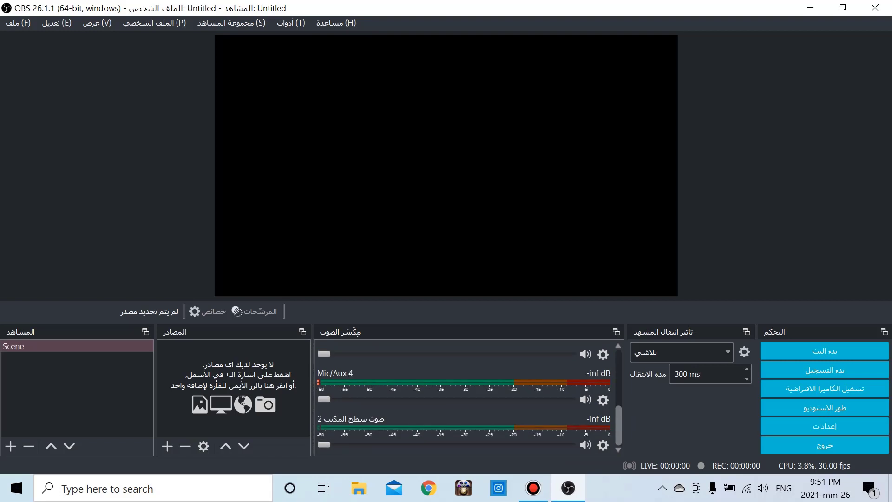
- Set both the base canvas and output resolutions to 1920x1080 at 30 FPS, and save the video settings
click(825, 426)
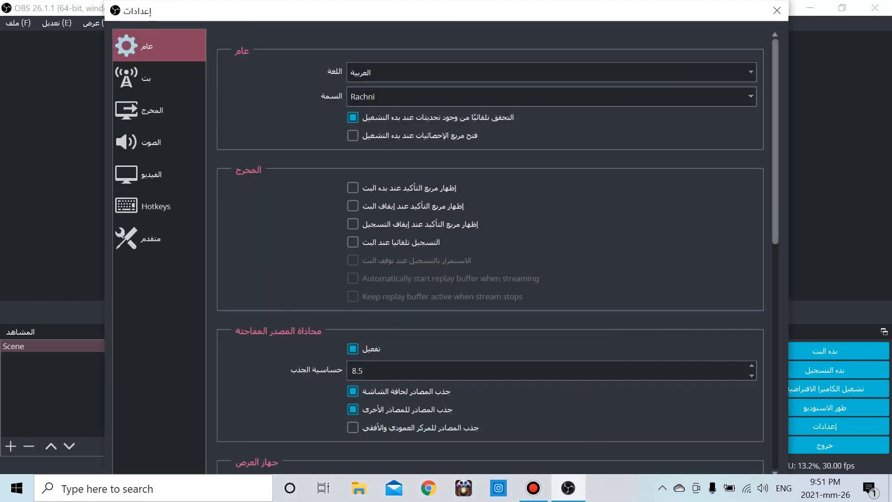
click(149, 174)
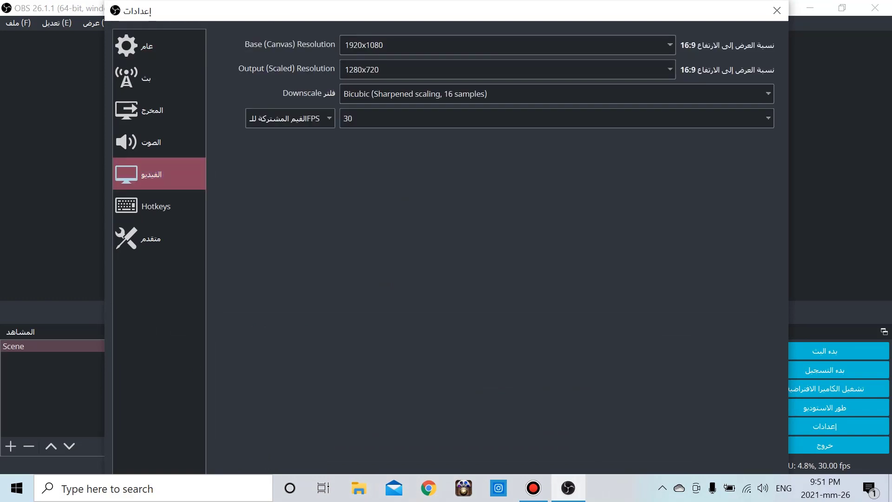
click(670, 46)
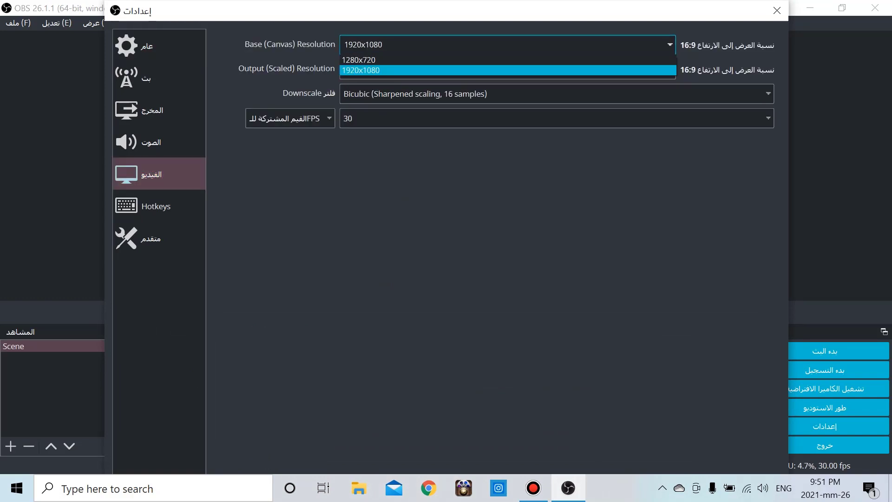
click(508, 71)
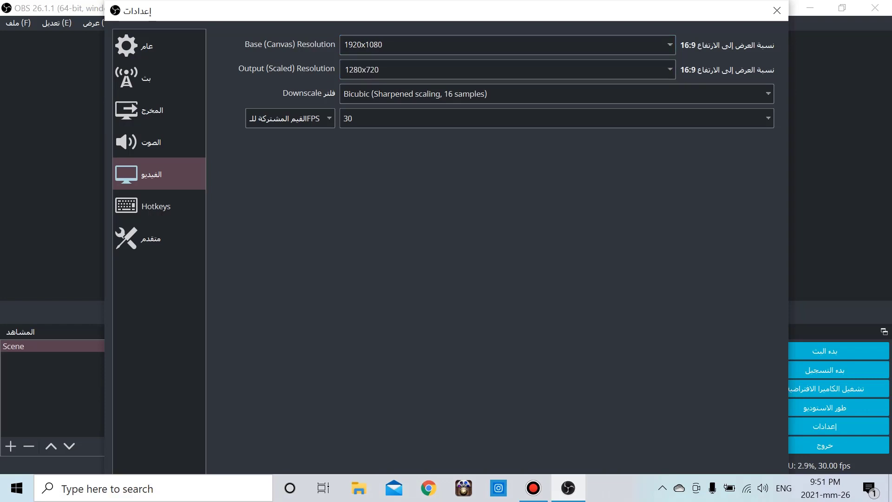
click(670, 70)
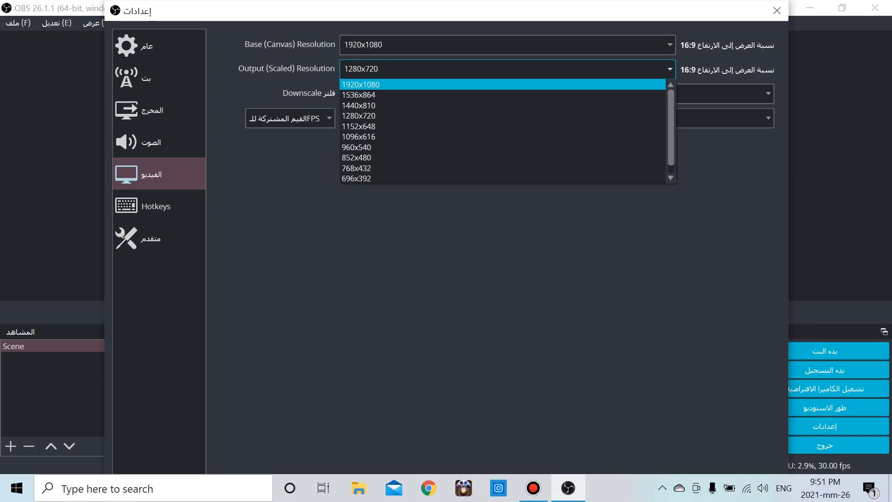
key(Return)
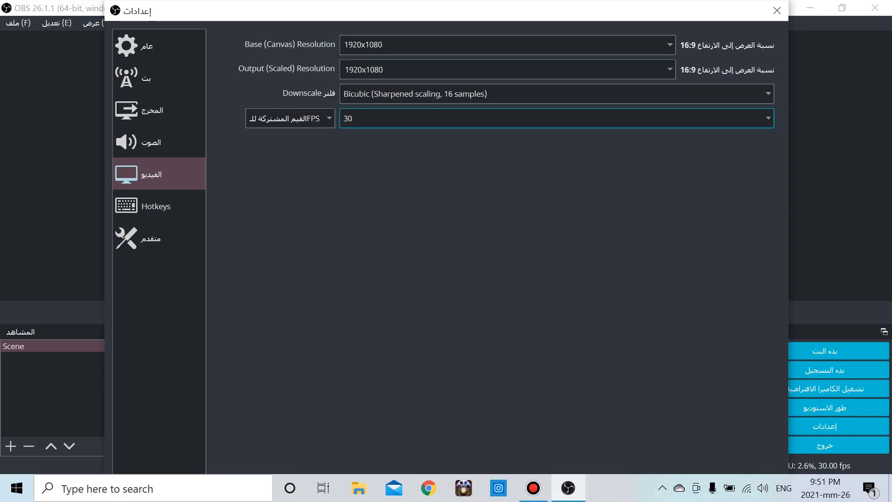
key(Return)
key(Return)
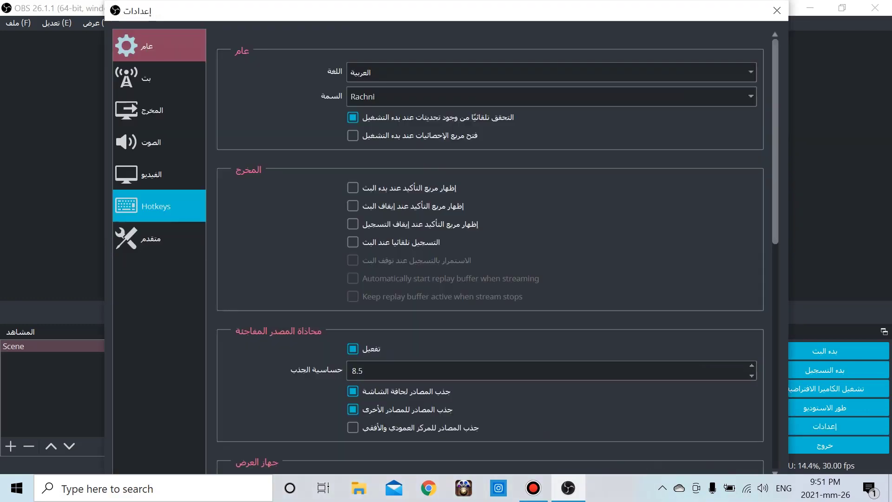
- Try assigning Shift as the start-streaming hotkey and Shift + S as the stop-streaming hotkey, discarding the changes
click(160, 174)
click(159, 206)
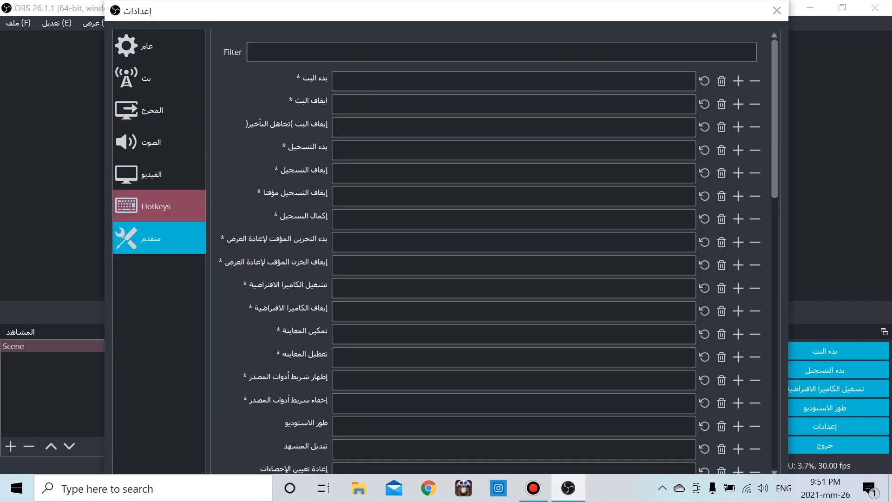
click(514, 105)
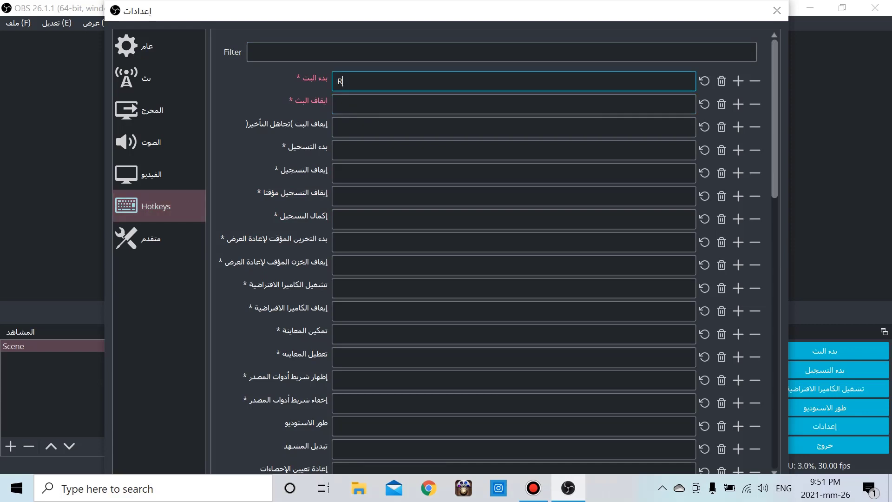
key(shift)
key(BackSpace)
key(shift)
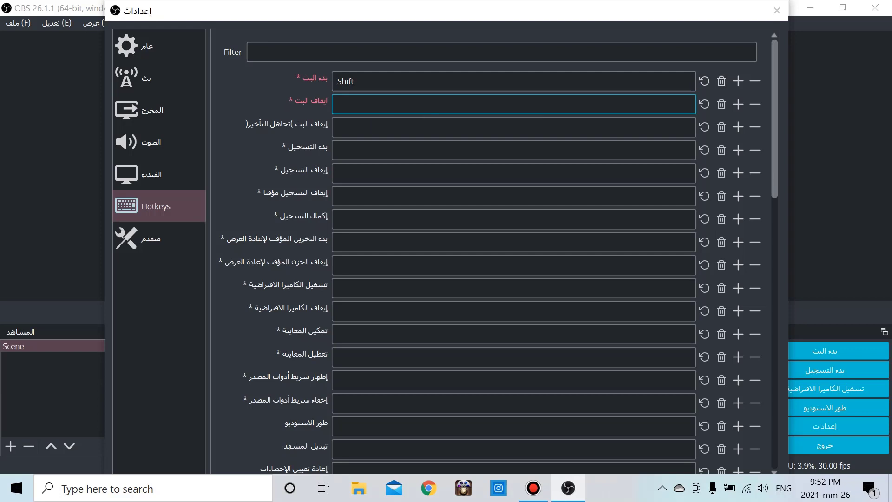
key(shift)
click(514, 126)
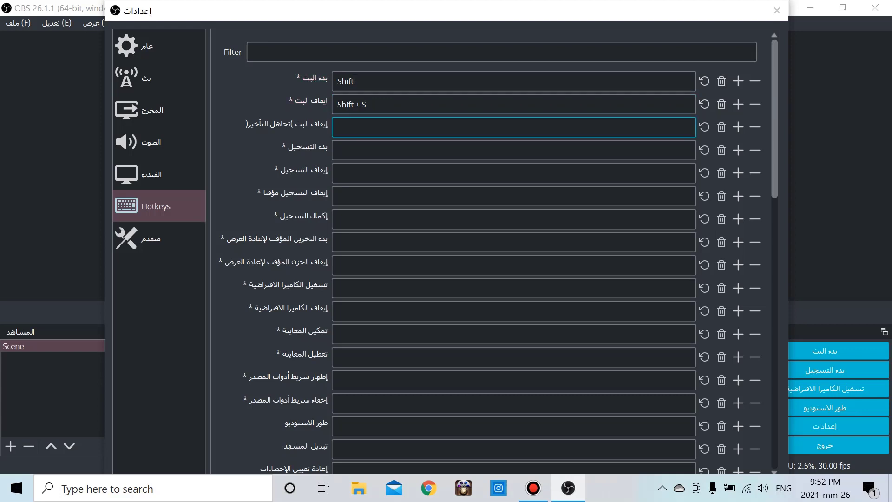
click(777, 10)
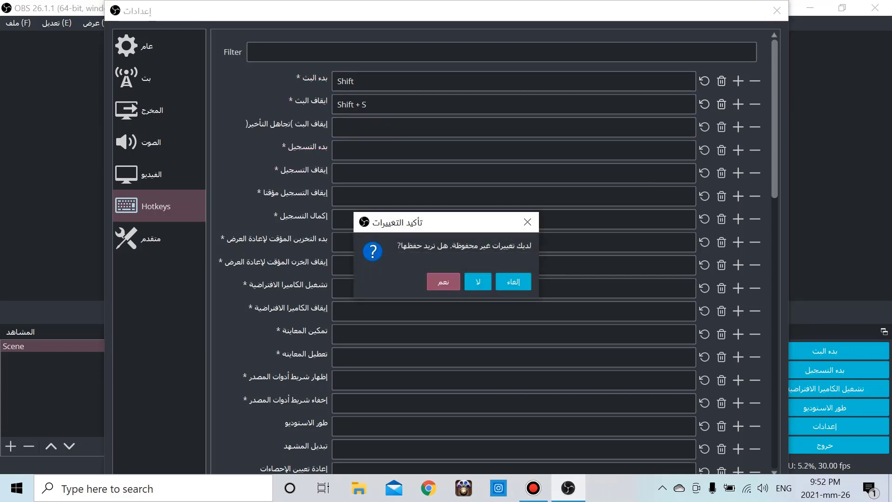
click(477, 282)
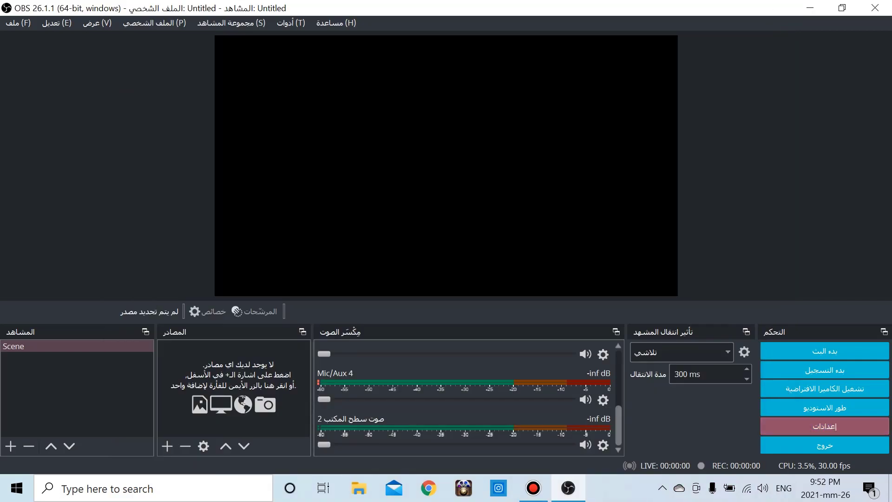
click(825, 426)
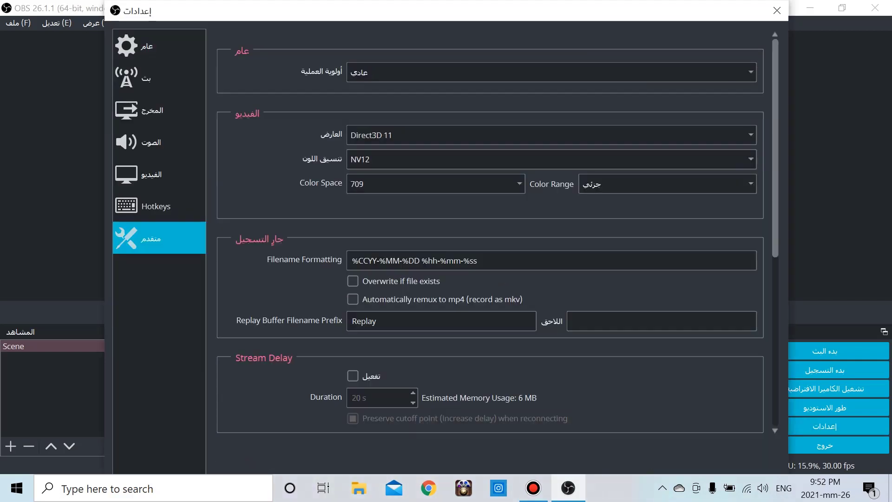
click(777, 10)
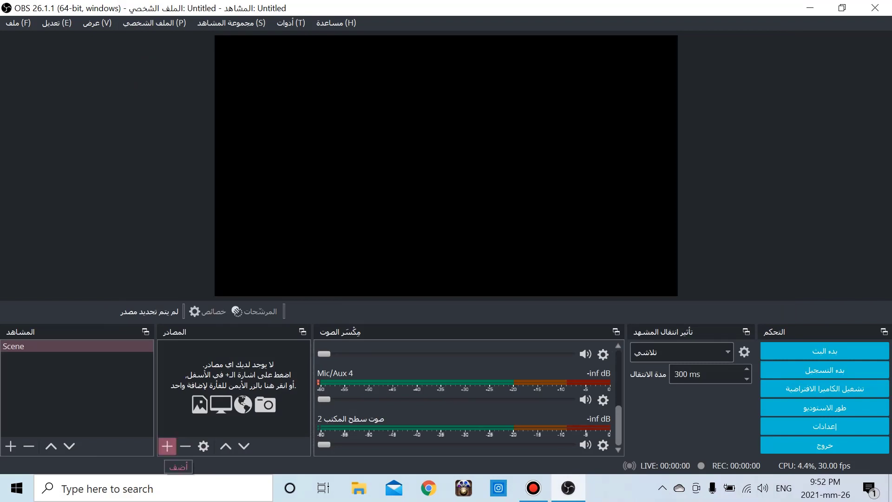
- Add a display capture source (التقاط جهار العرض) for monitor 1 at 1920x1080 with cursor capture enabled
click(167, 446)
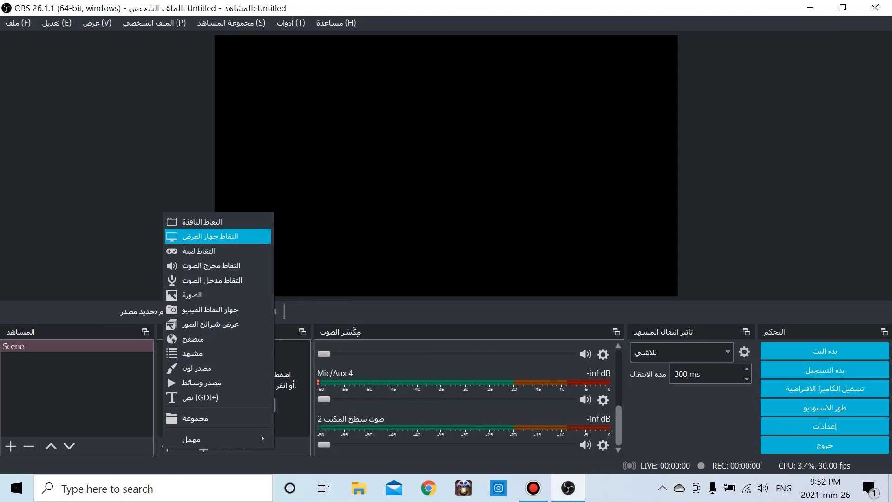
click(210, 236)
click(498, 337)
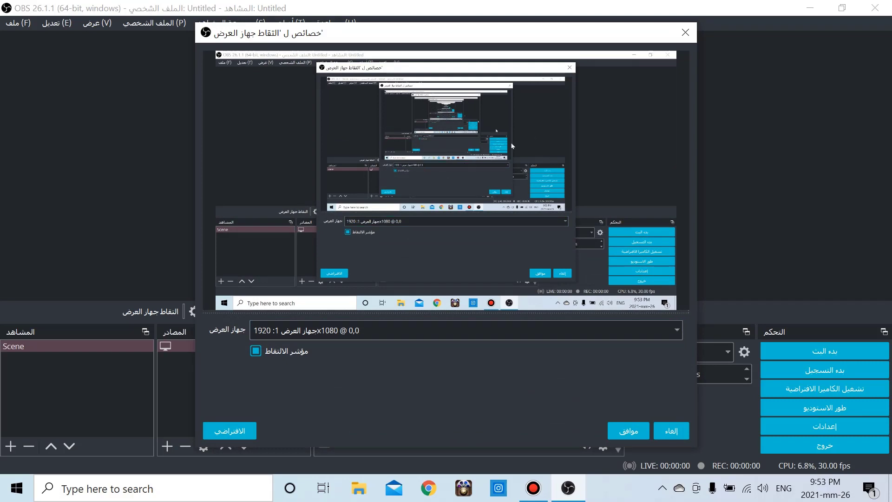
click(629, 431)
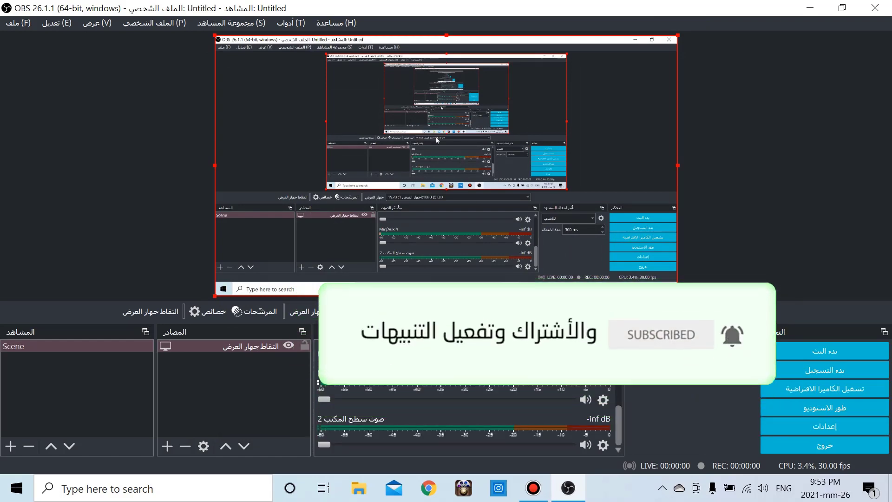
- Minimize to the desktop and move the OBS Studio shortcut to the empty area and the OBS-Studio installer beside the حذف هواوي file
click(810, 8)
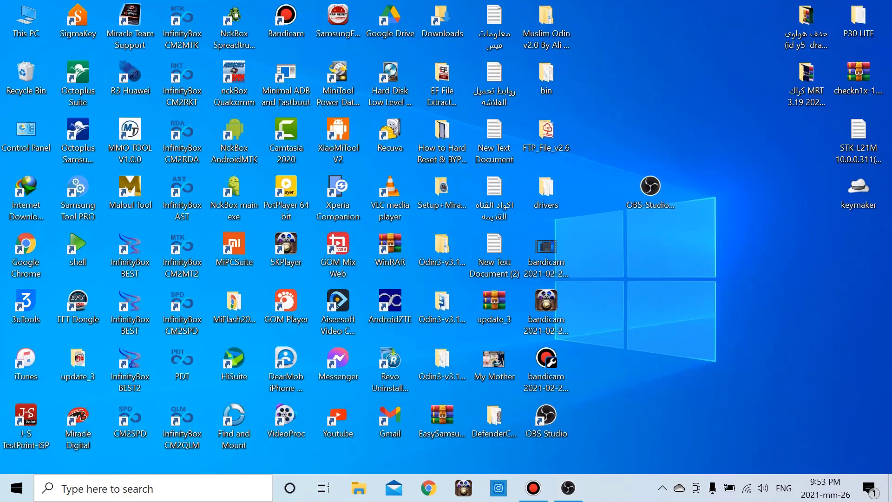
drag(546, 415, 703, 303)
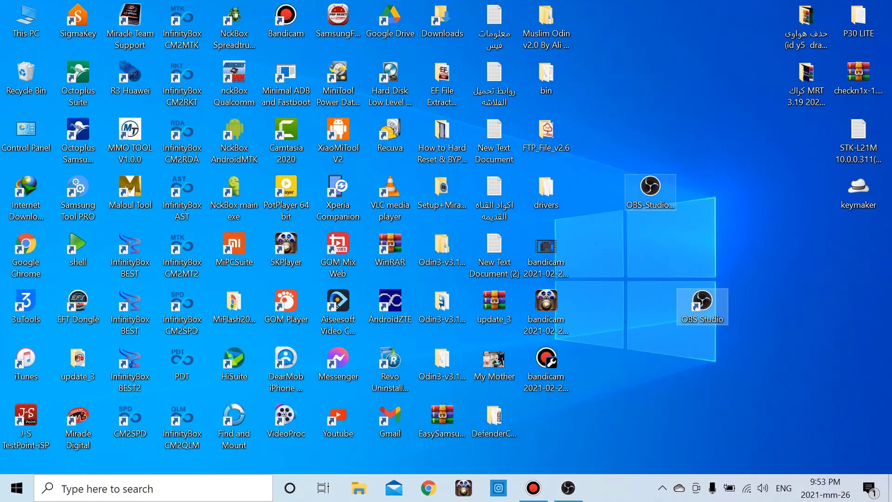
drag(650, 188, 754, 16)
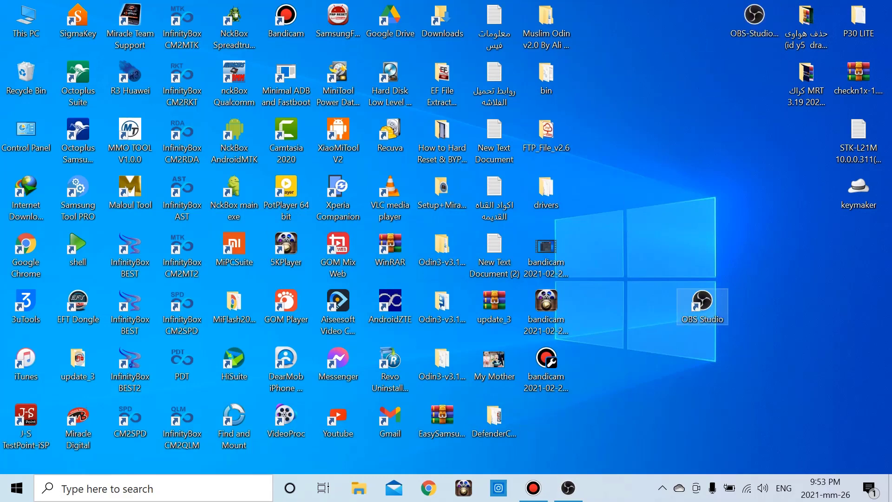
- Copy the obs64.exe target path from the OBS Studio desktop shortcut's properties and close them
right_click(702, 302)
click(710, 463)
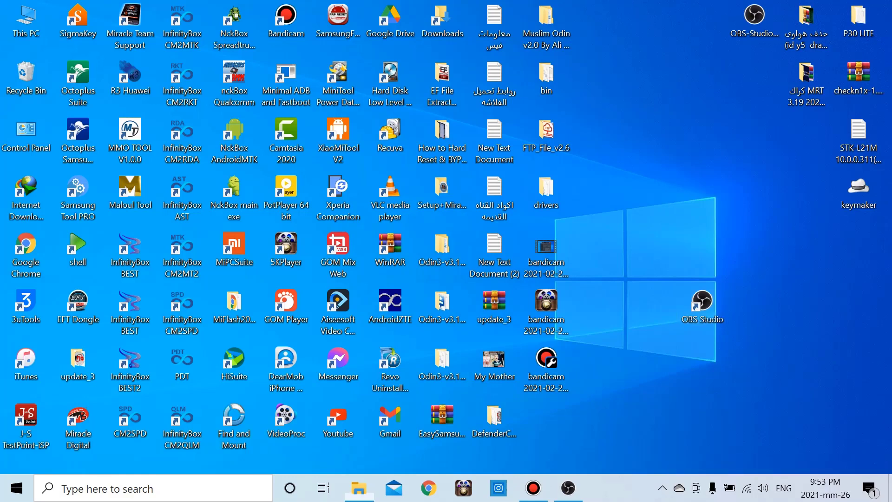
right_click(786, 221)
click(799, 258)
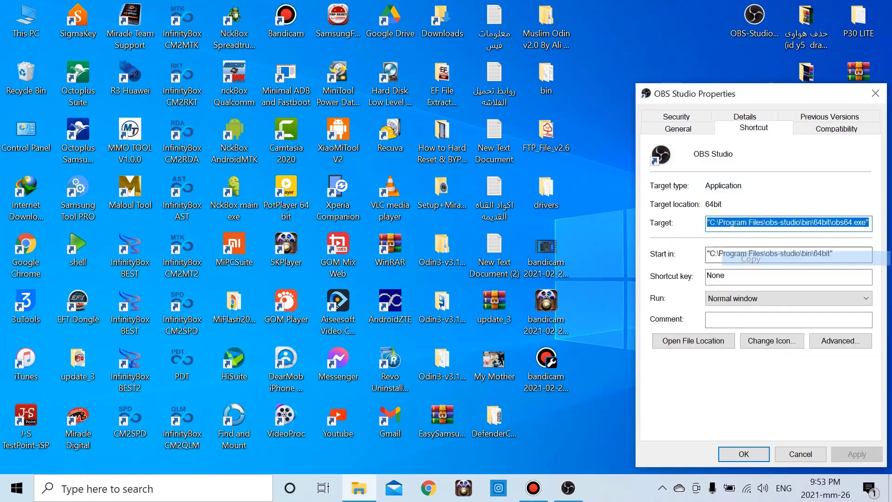
click(875, 93)
- In the Windows display graphics settings, try to add OBS Studio as a desktop app using the copied obs64.exe path
key(super)
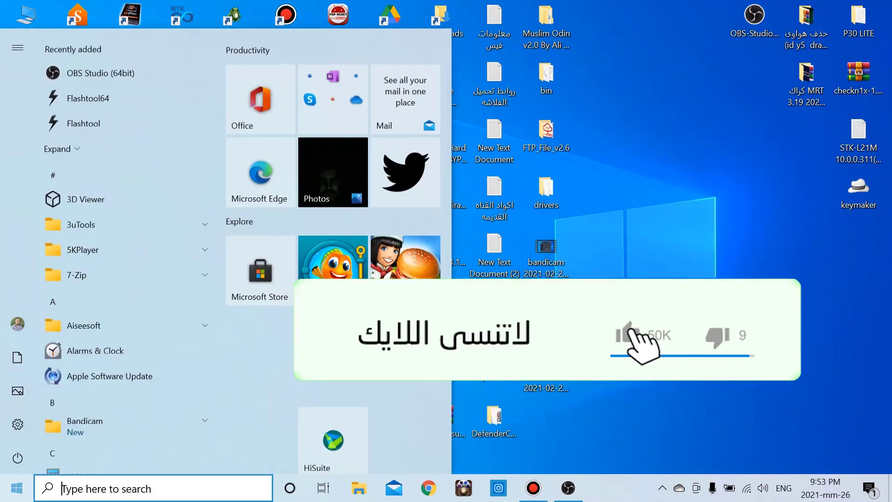
click(18, 423)
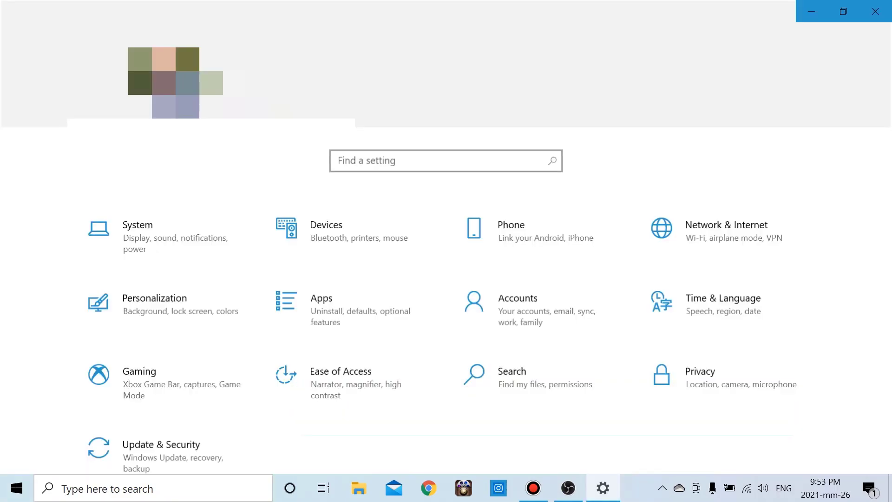
click(163, 237)
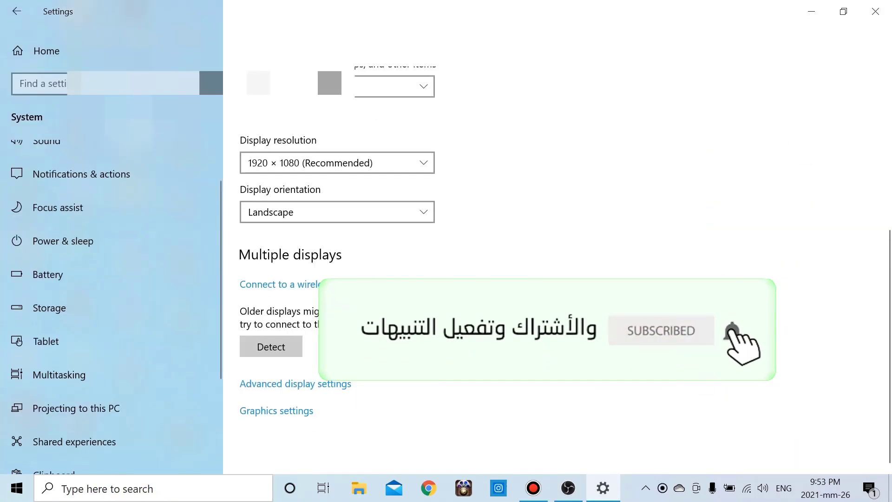
click(277, 411)
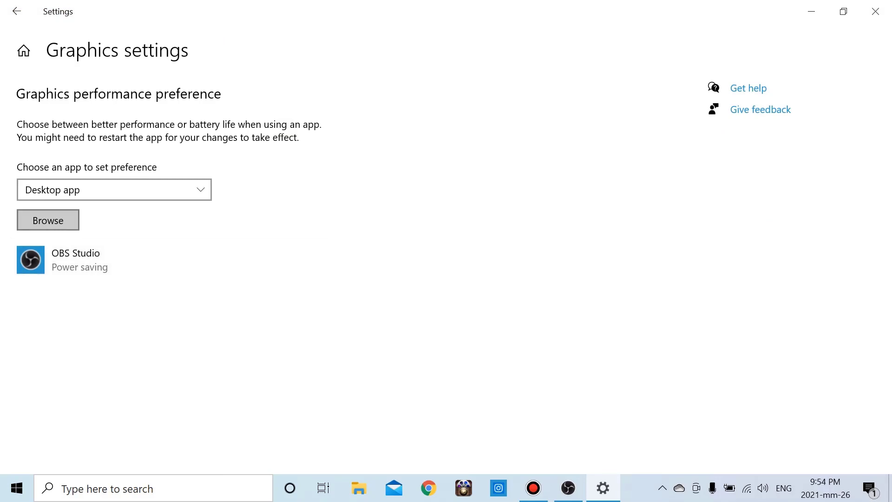
click(48, 220)
right_click(138, 294)
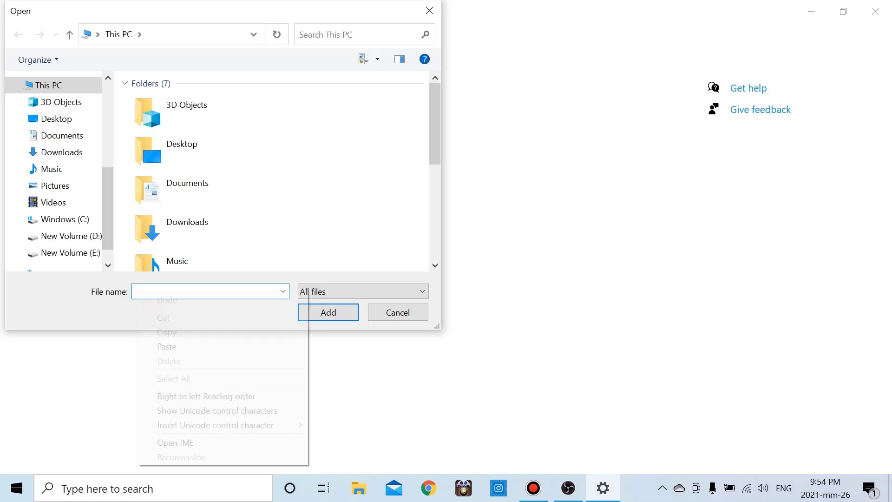
click(166, 346)
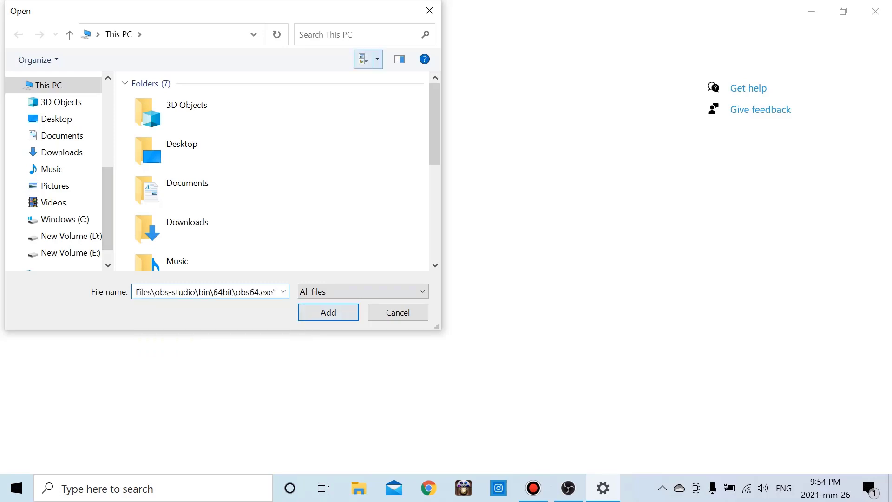
click(430, 10)
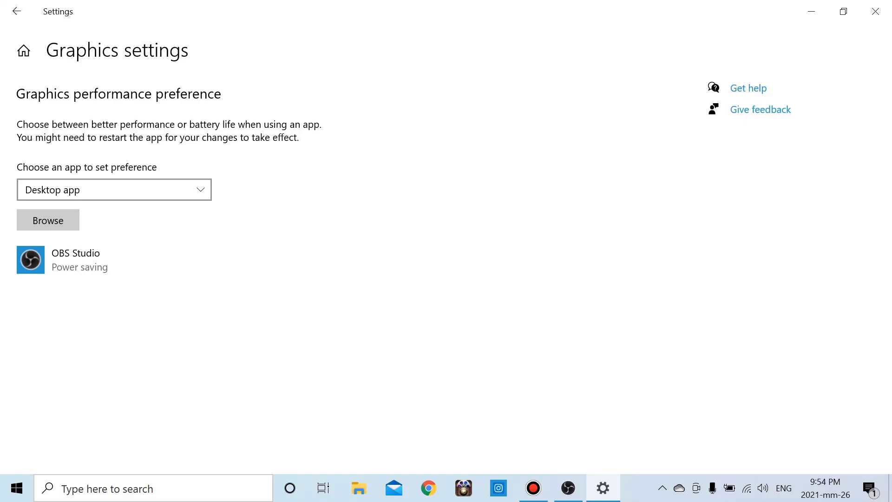
click(875, 11)
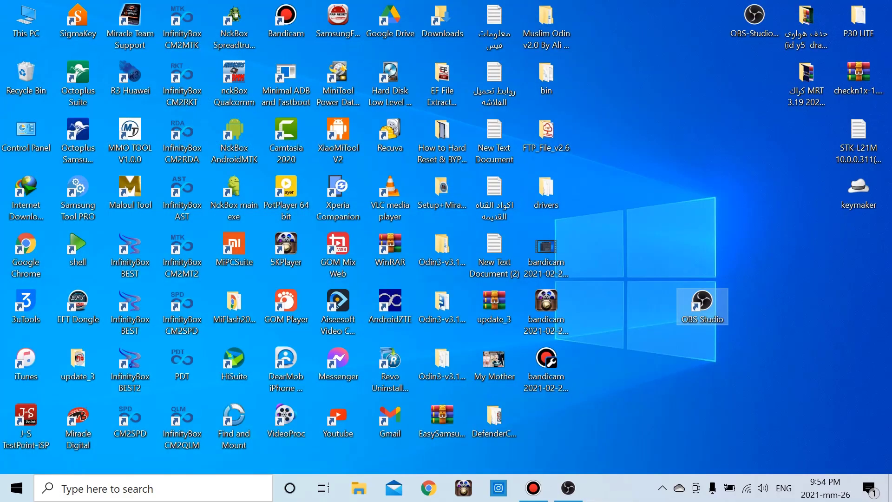
right_click(604, 111)
click(640, 151)
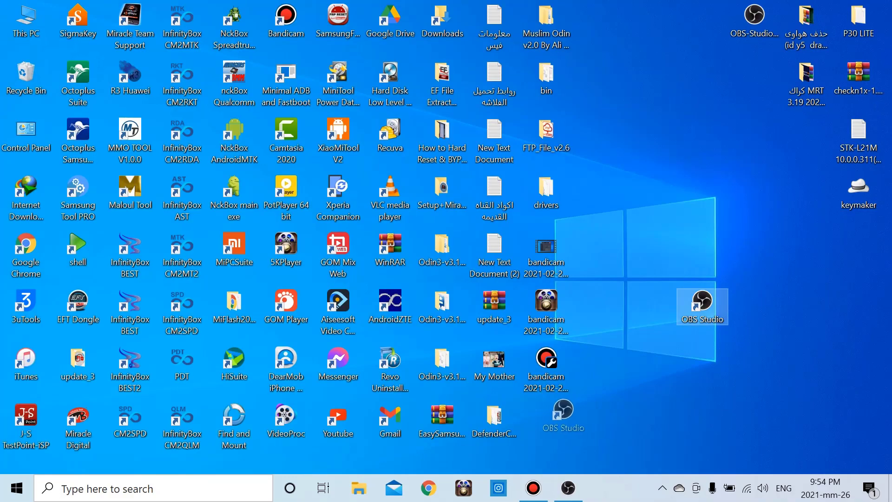